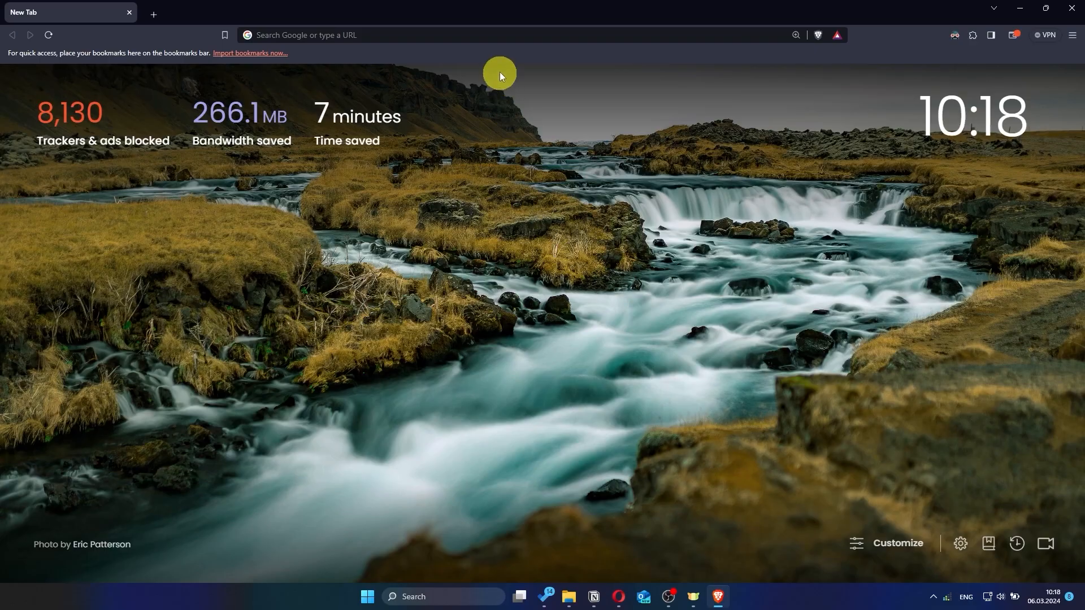
Step: Load asusrouter.com in Brave to reach the RT-AC1200 V2 sign-in page
left_click(498, 34)
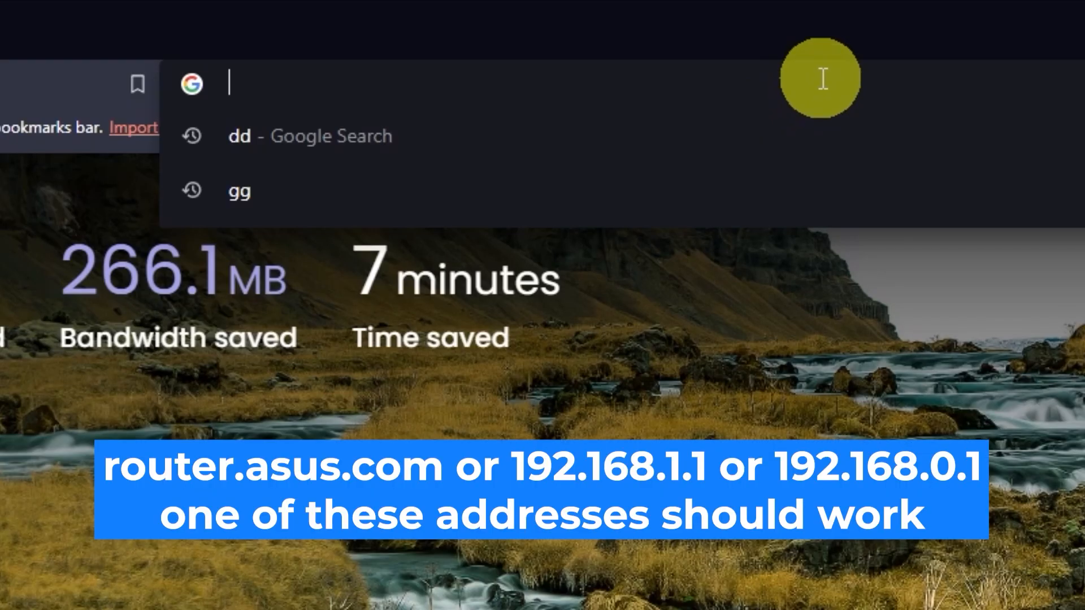
type("asus")
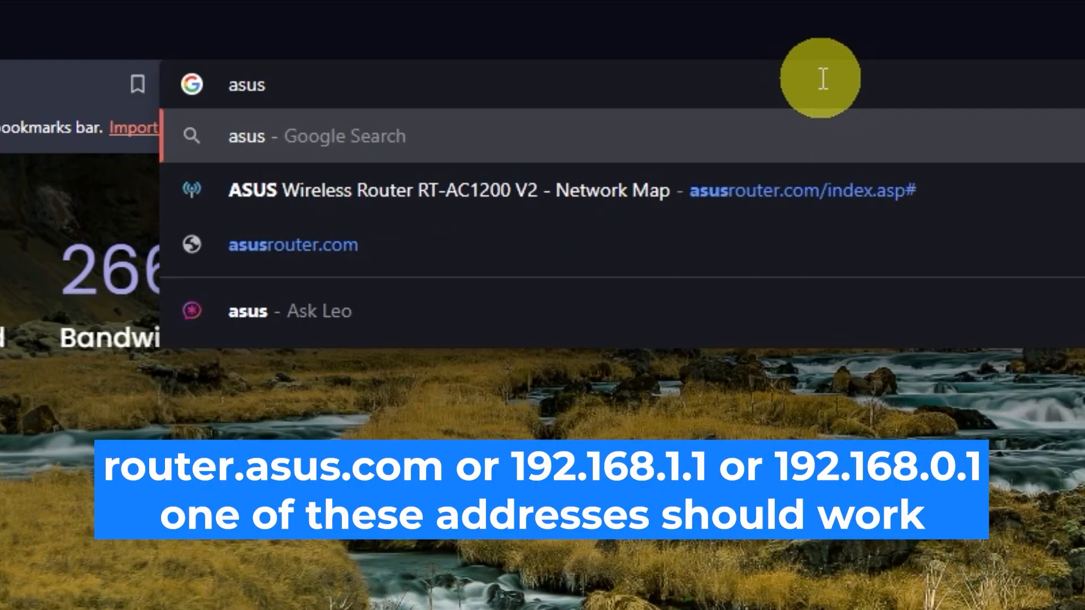
type("router.com")
key("Return")
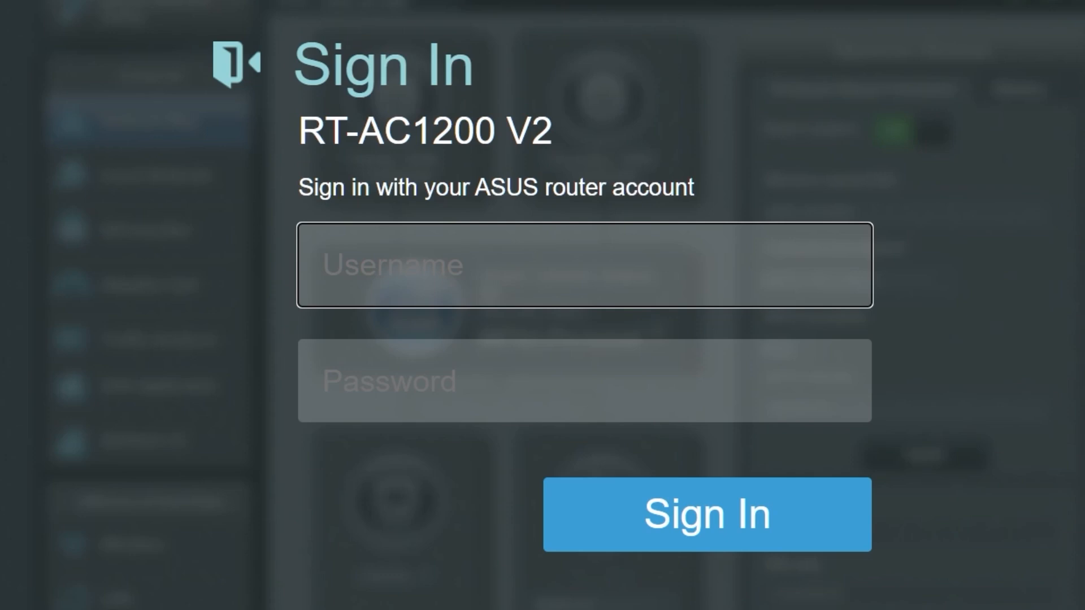
Step: Enter the factory default username and password and submit the sign-in
type("a")
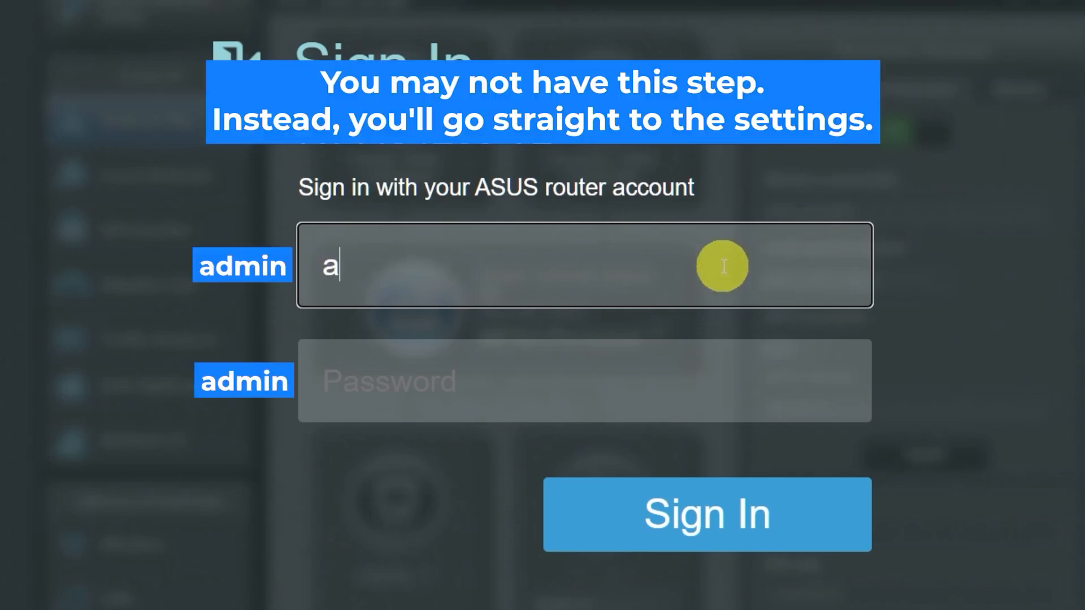
type("dmin")
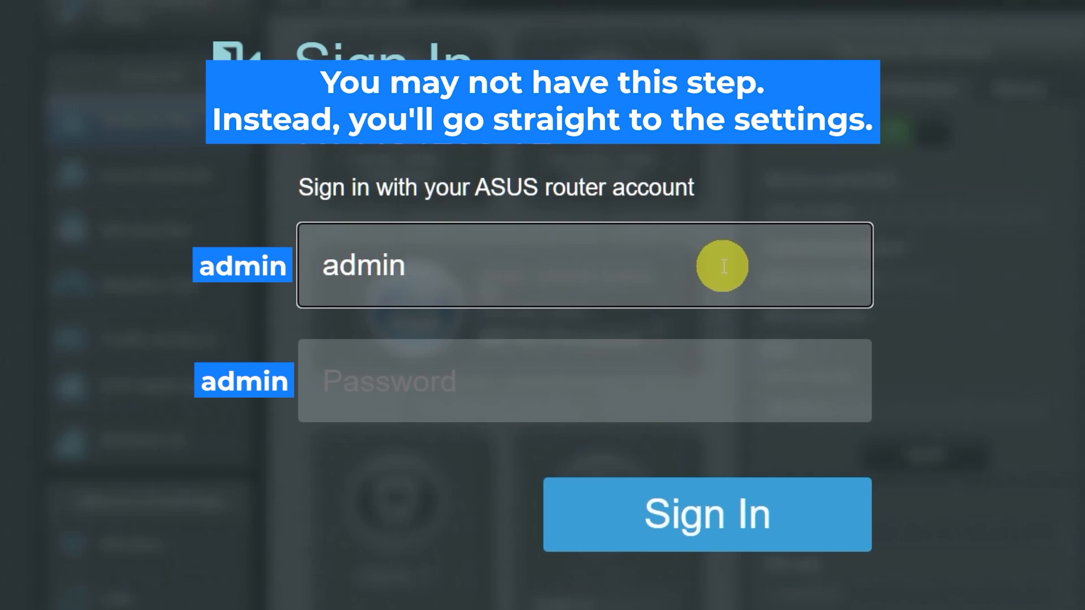
left_click(678, 386)
type("admin")
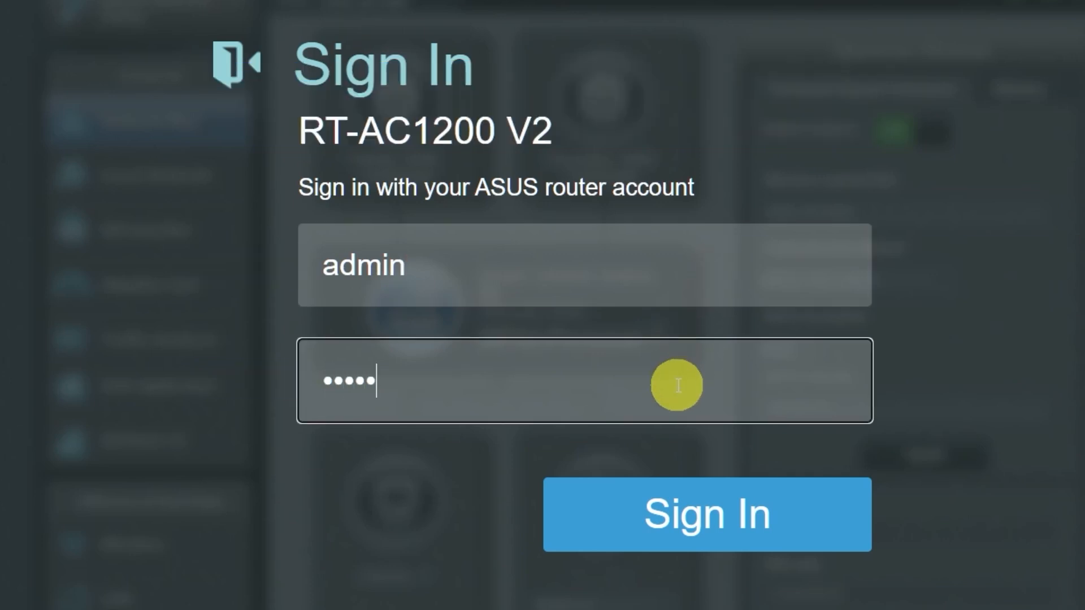
left_click(694, 509)
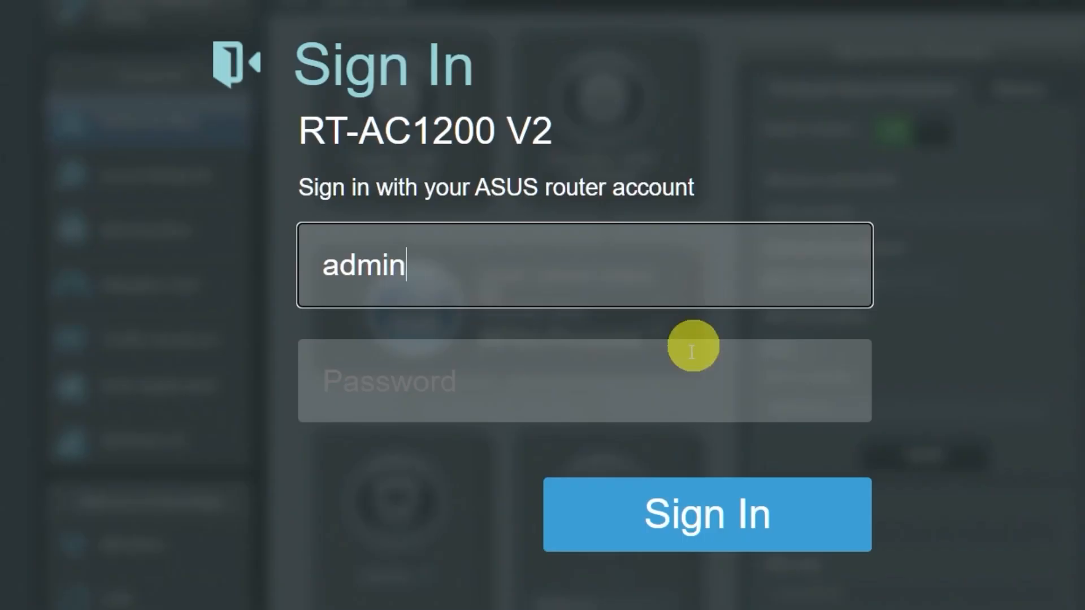
Step: Retry signing in with the default password, then re-enter the default username
left_click(676, 383)
type("admin")
left_click(690, 512)
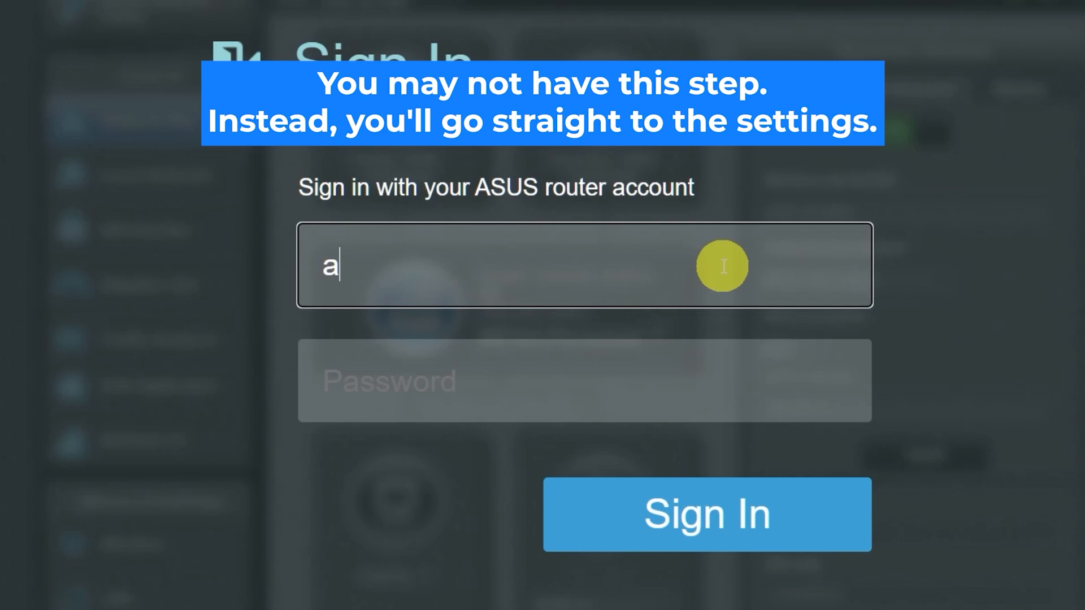
type("dmin")
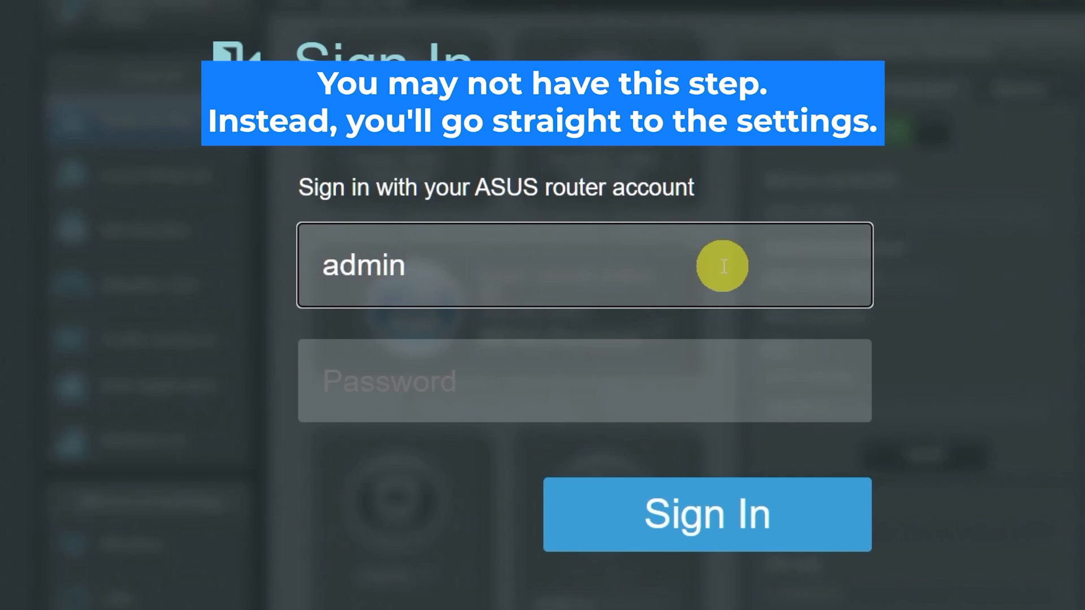
Step: Sign in with the default password to reach the Change router login password page
left_click(678, 386)
type("admin")
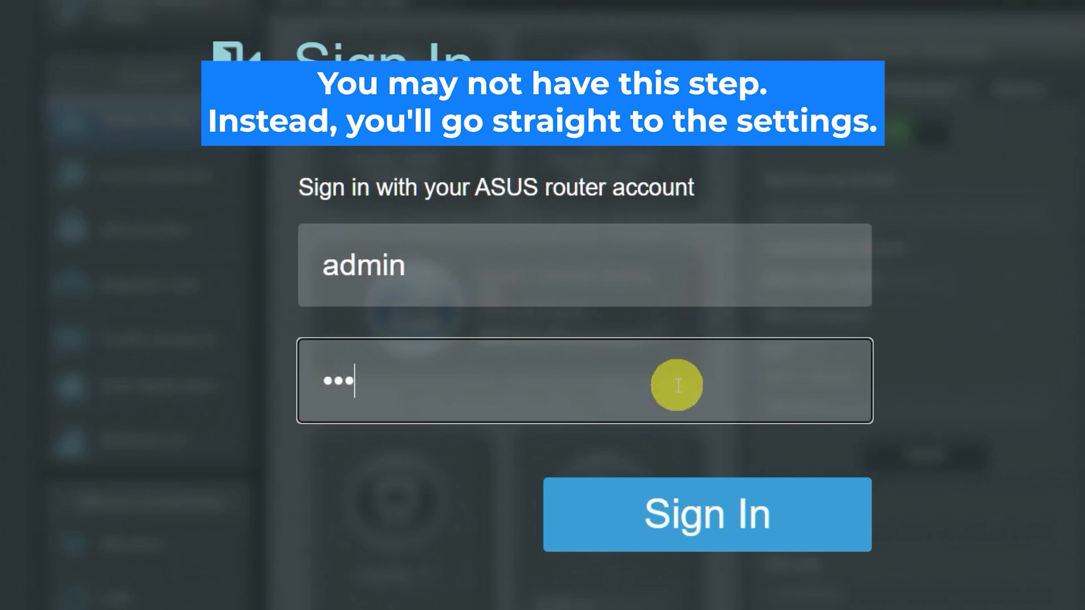
left_click(693, 514)
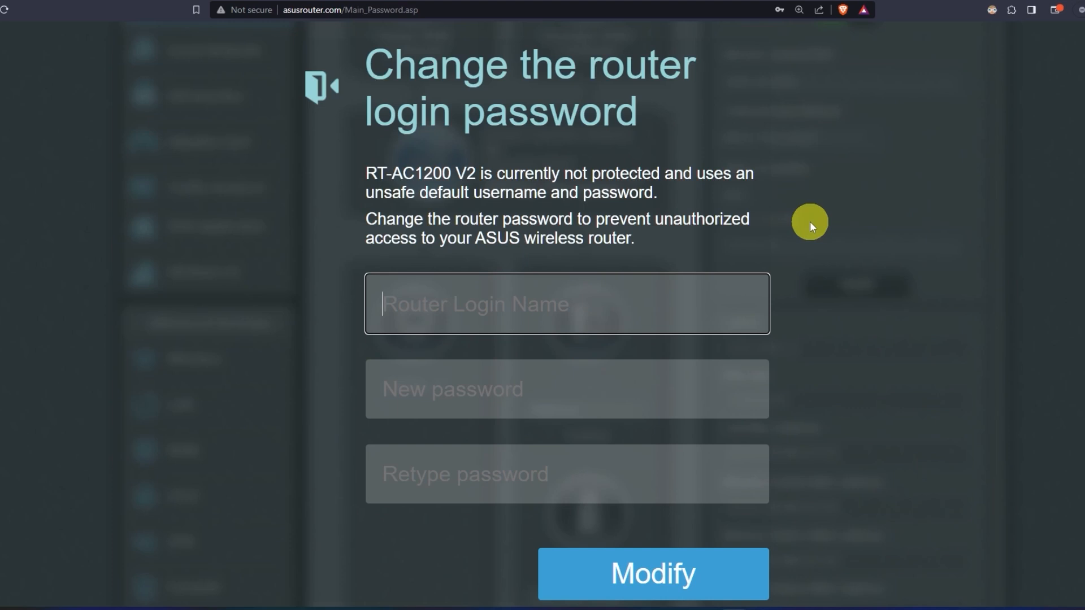
Step: Set a new router login name and password, confirm the password, and click Modify
type("asus")
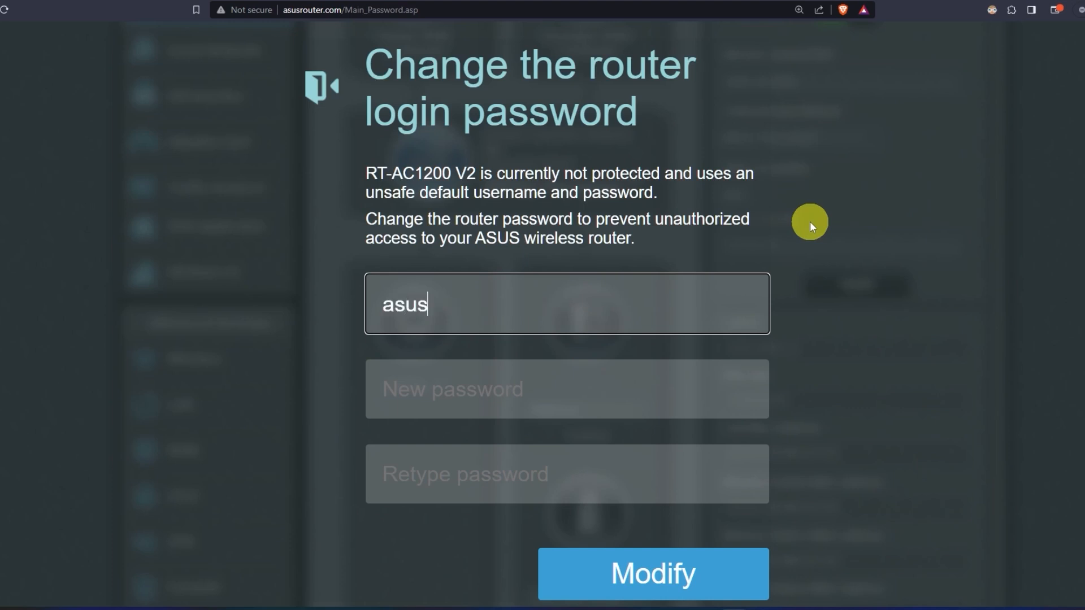
left_click(590, 387)
type("••••••••••")
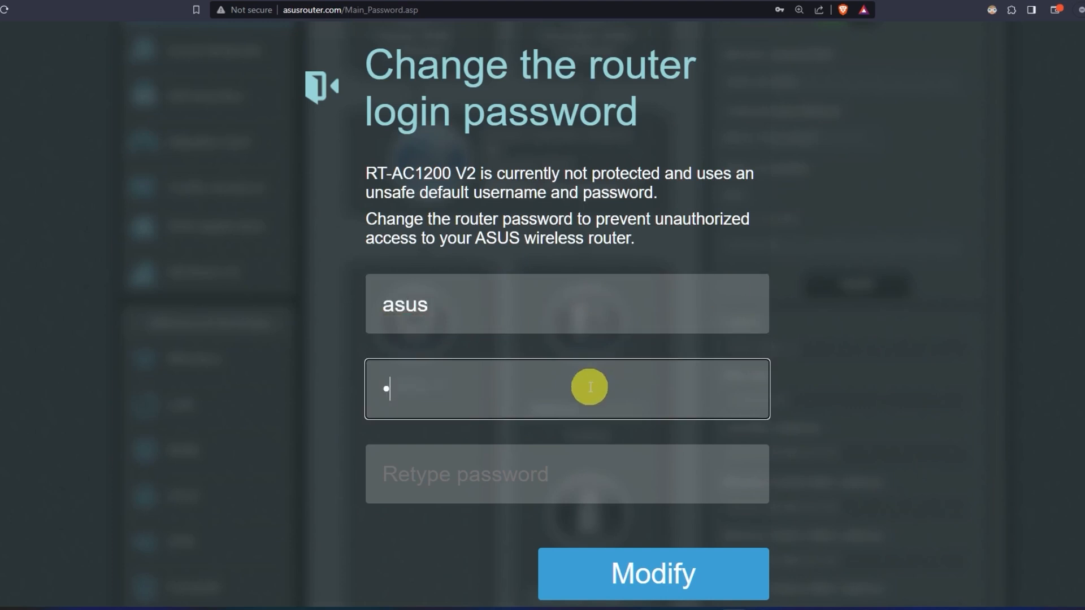
left_click(586, 478)
type("••••••••••")
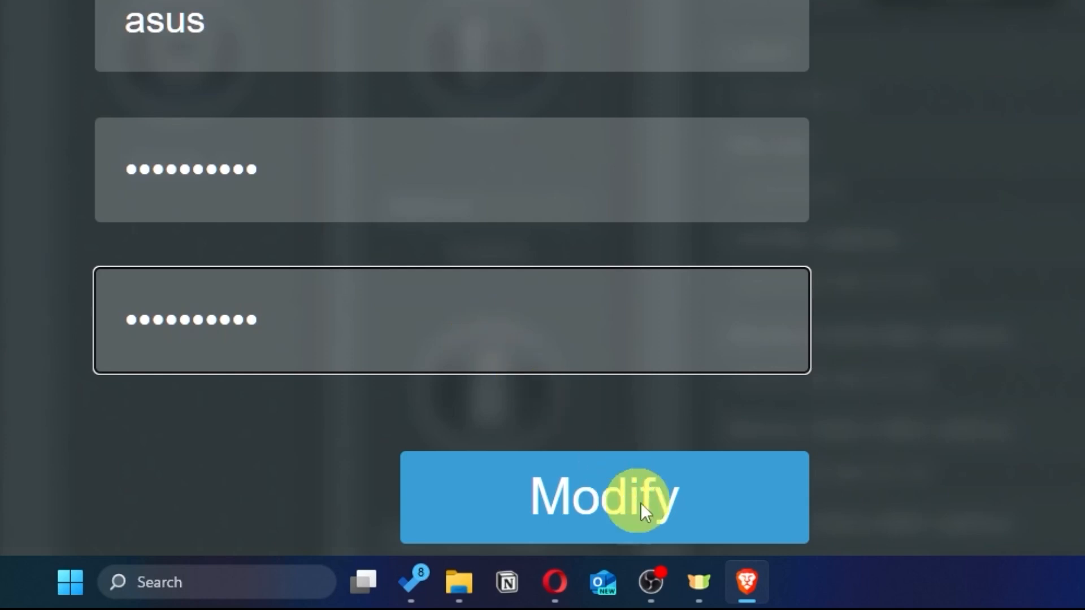
left_click(694, 510)
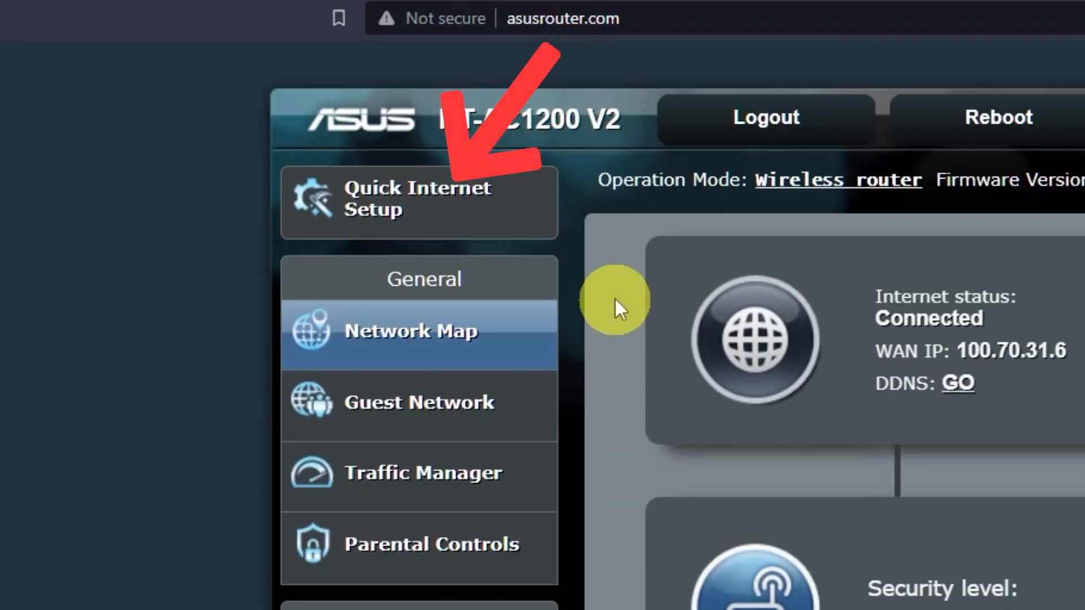
Step: Launch Quick Internet Setup to reach the Wireless Setting step for ASUS_68
left_click(478, 223)
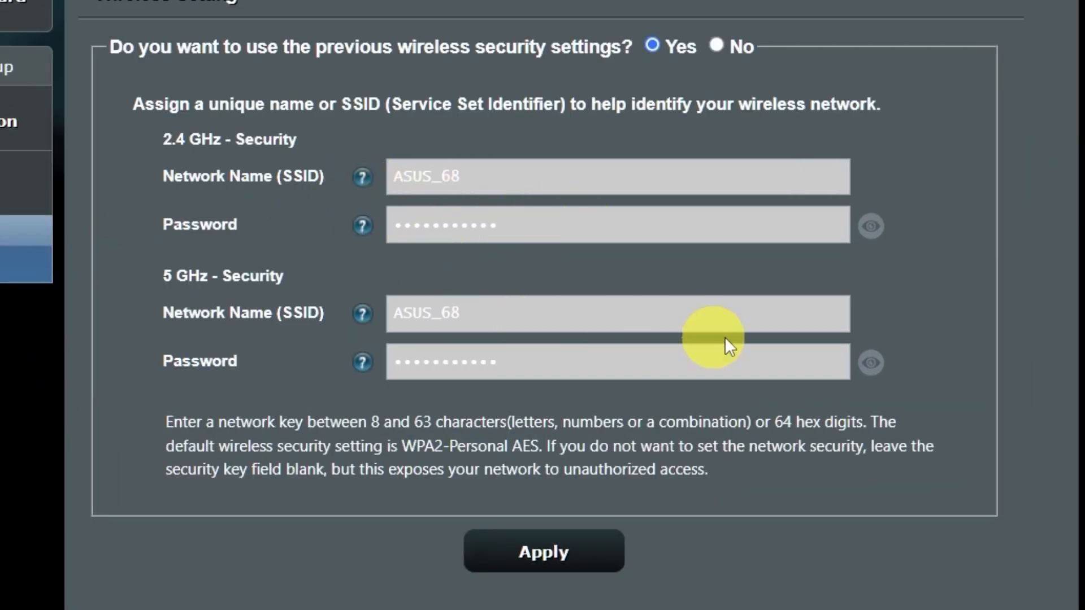
Step: Reveal the 2.4 and 5 GHz Wi-Fi passwords and choose new wireless security settings
left_click(879, 366)
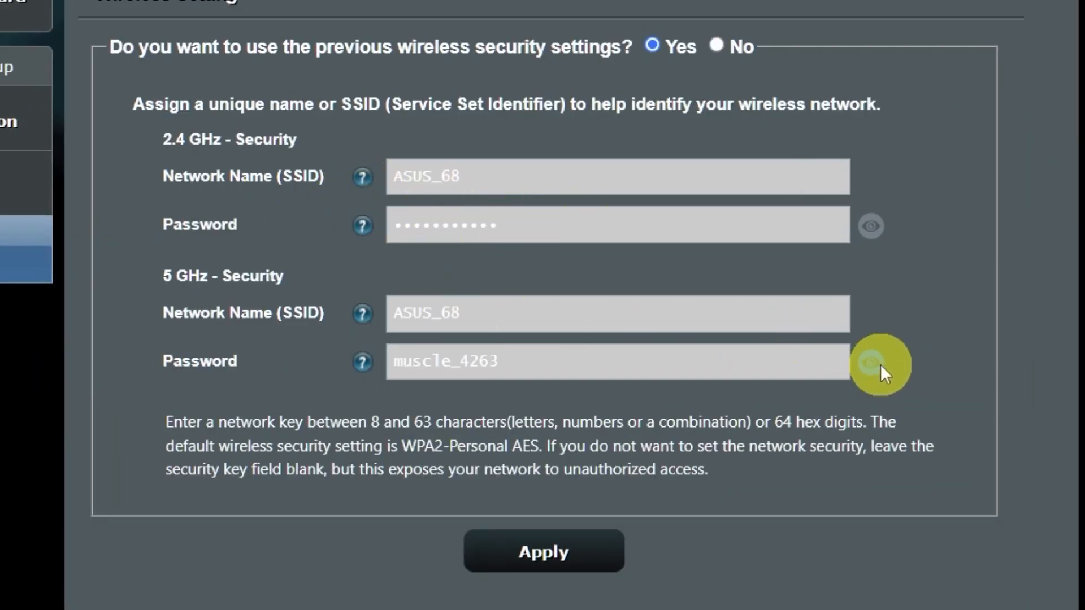
left_click(869, 229)
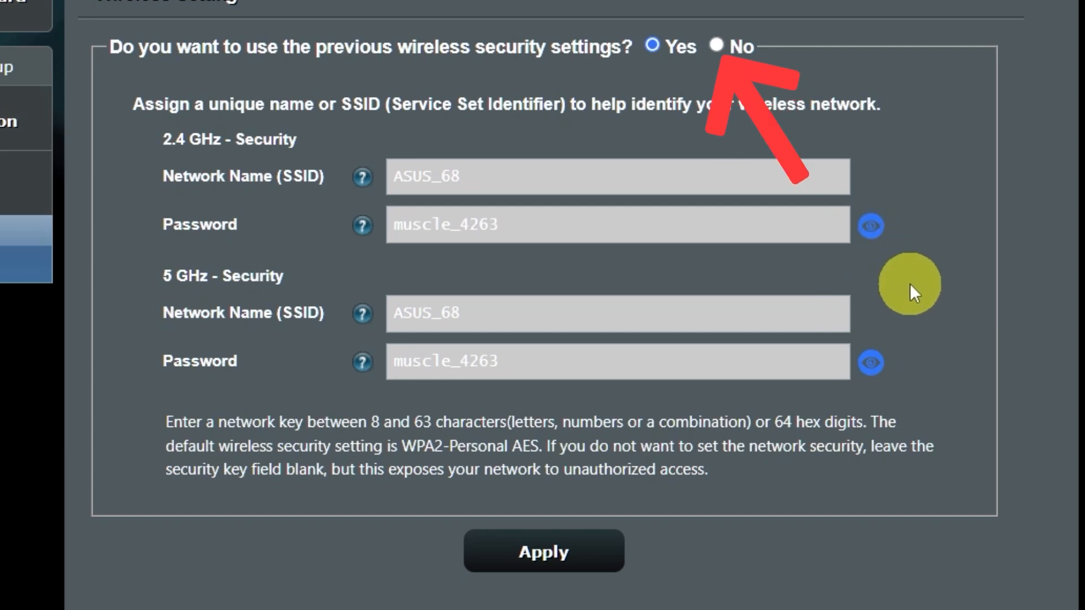
left_click(720, 47)
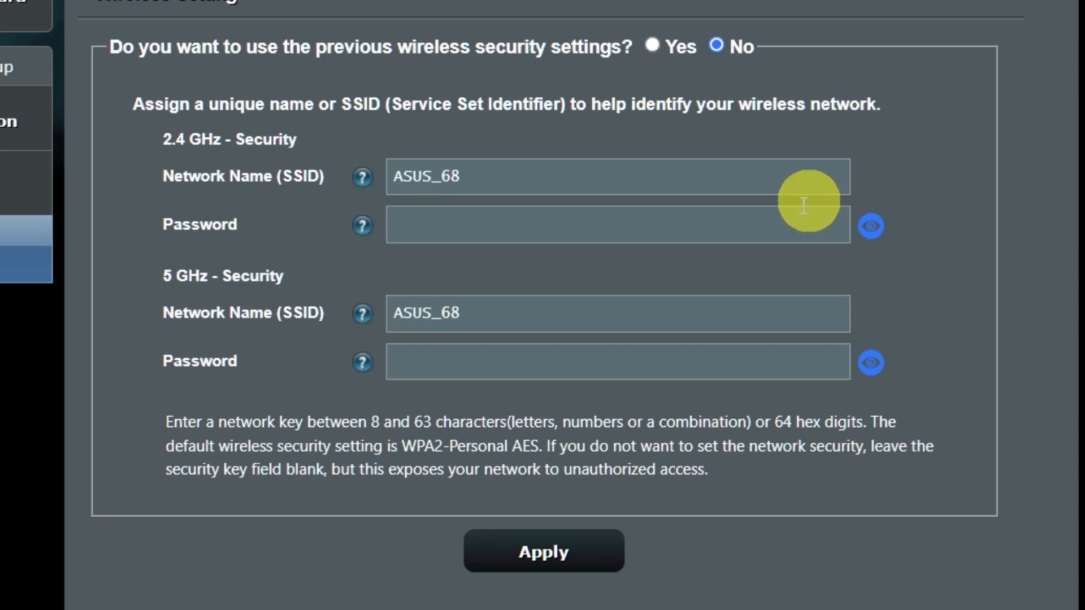
Step: Enter a new numeric 2.4 GHz Wi-Fi password, accept the weak-password warning, and complete setup
left_click(646, 229)
type("123456789")
left_click(563, 552)
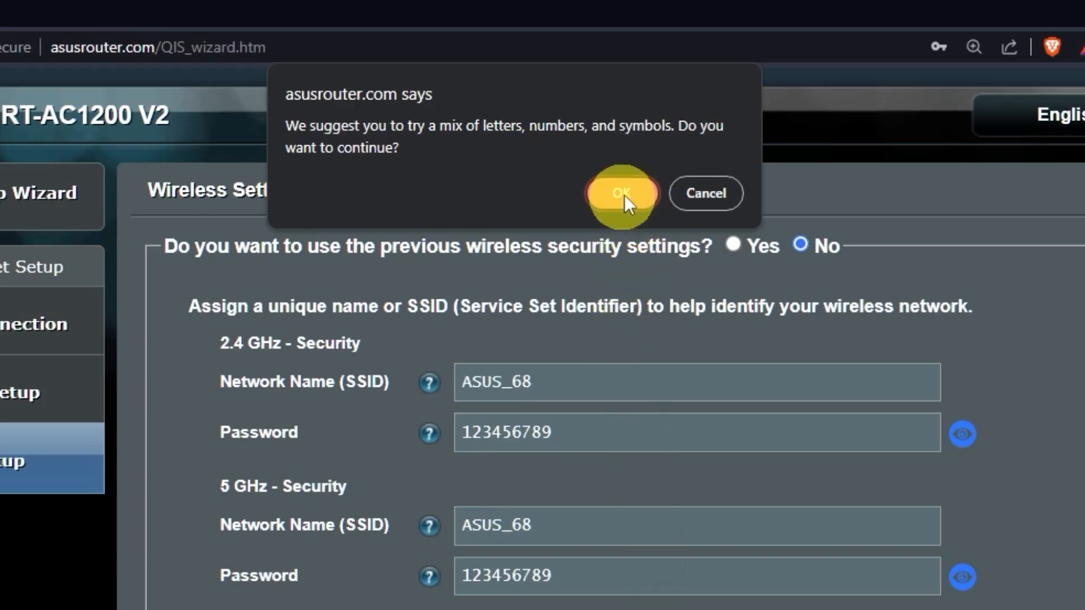
left_click(639, 194)
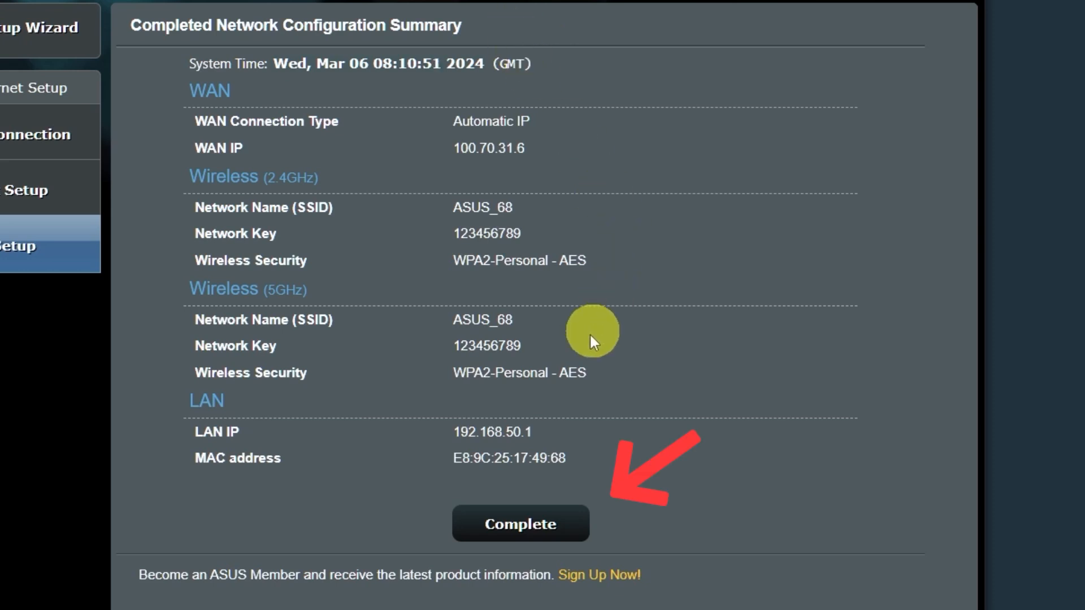
left_click(538, 516)
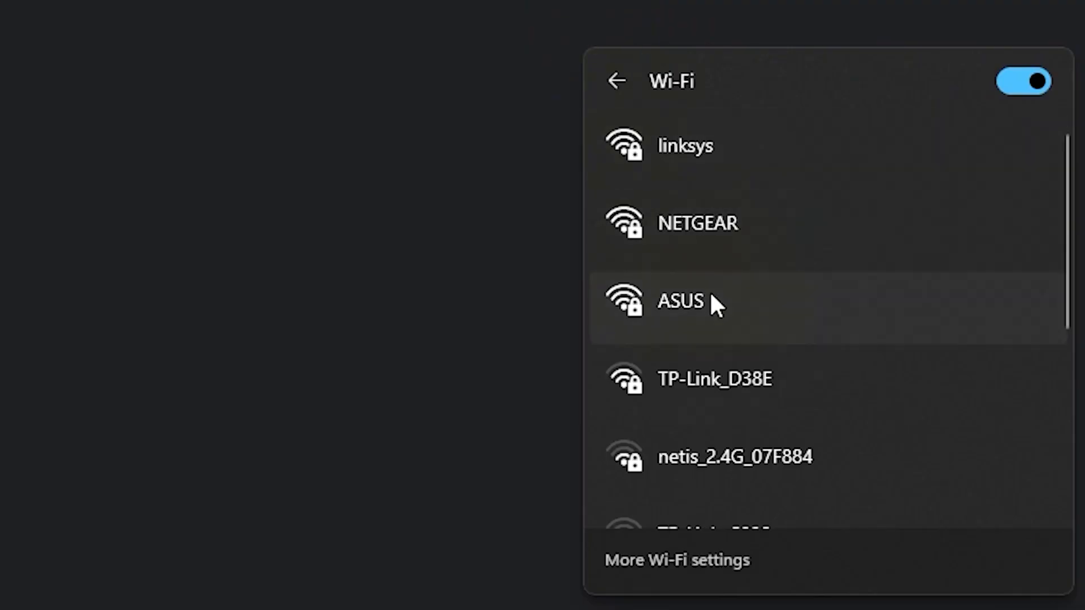
Step: Connect Windows to the ASUS Wi-Fi network using its network security key
left_click(710, 292)
left_click(907, 425)
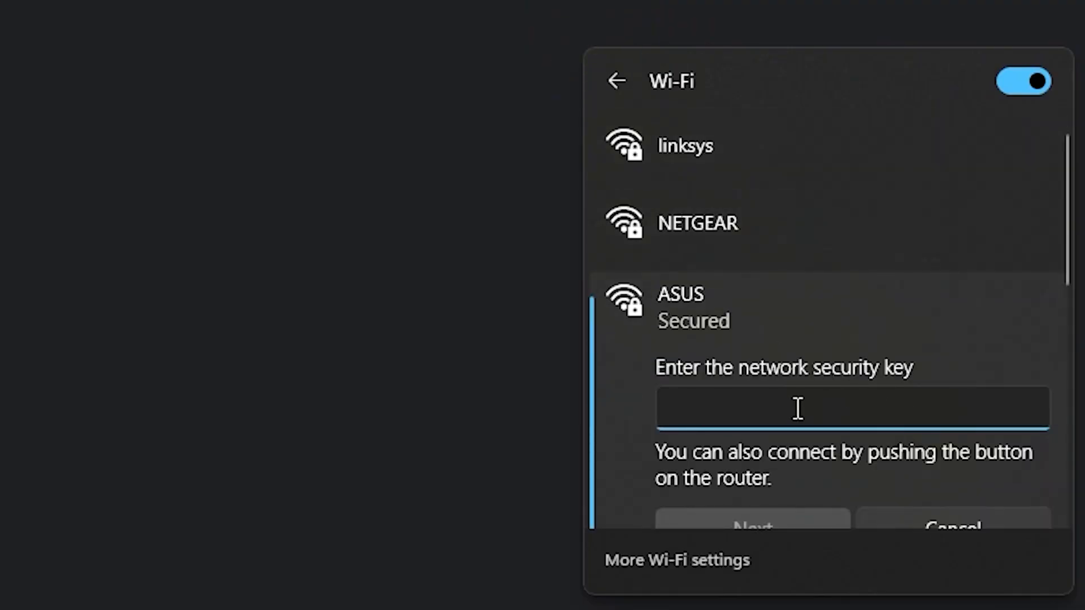
type("•••••••••")
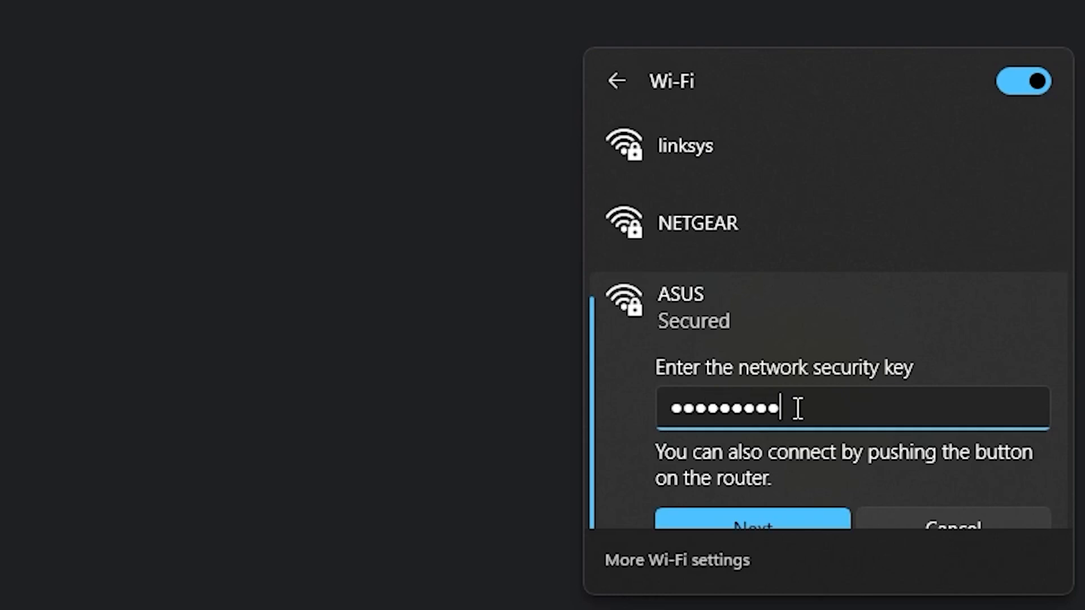
left_click(775, 519)
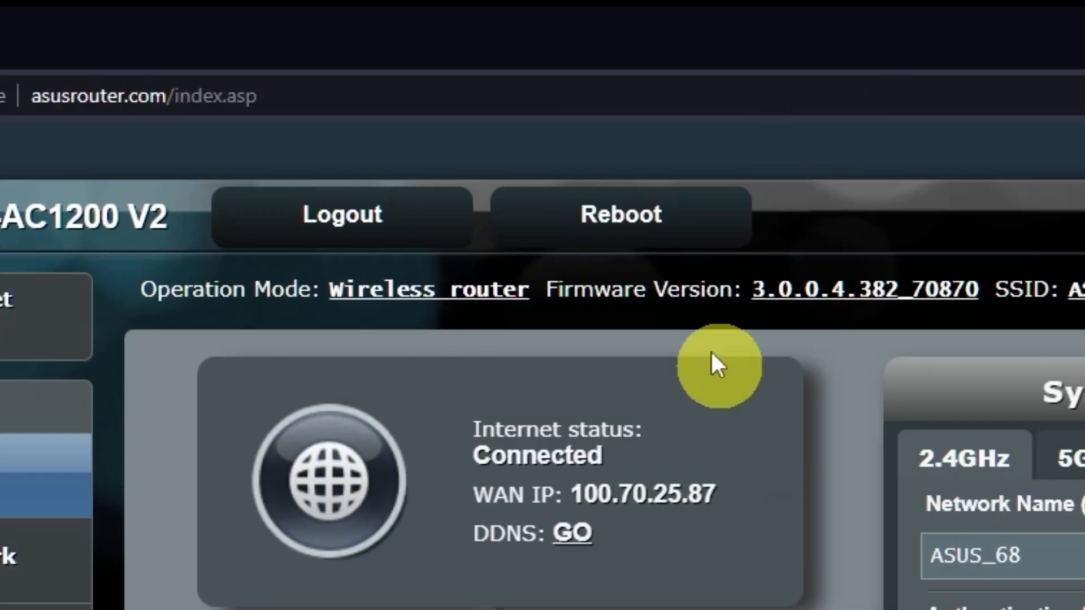
Step: Reboot the router and confirm the restart with OK
left_click(664, 229)
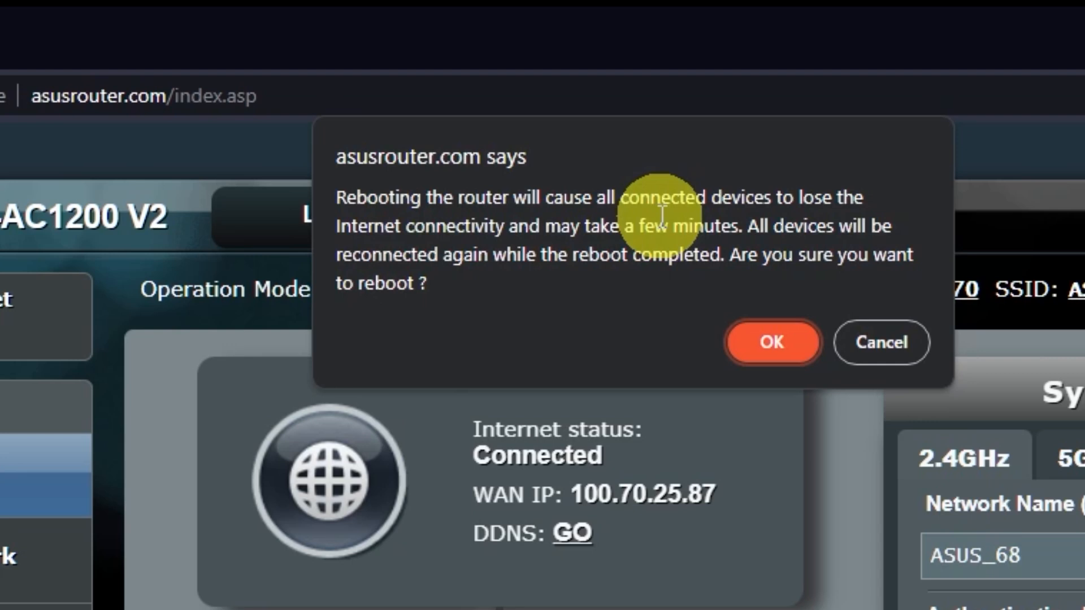
left_click(776, 346)
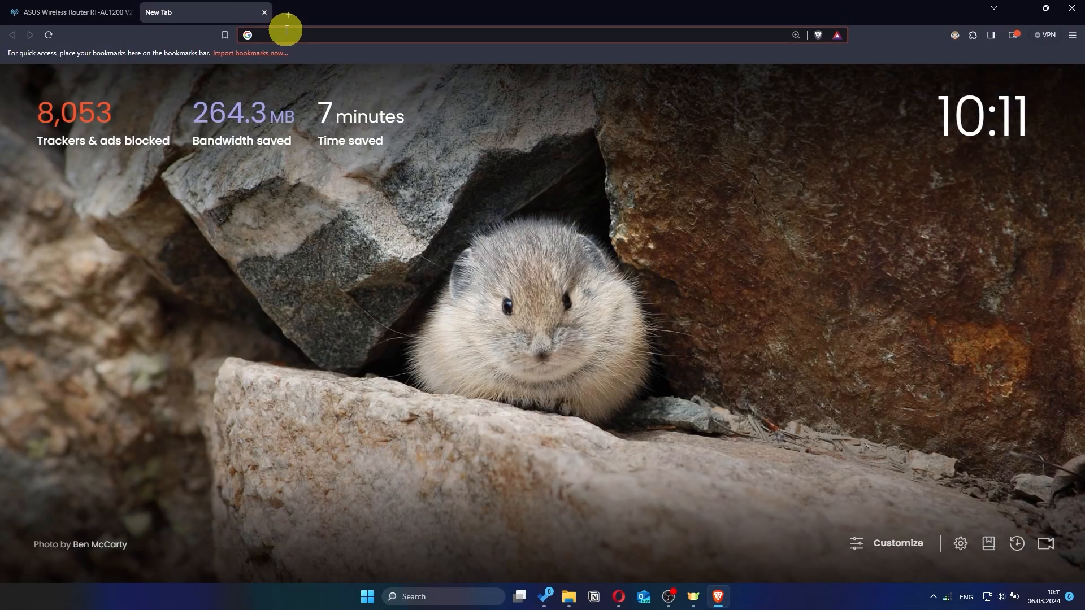
Step: Run a test search for 'gg', then begin entering the login name on the router sign-in page
type("gg")
key("Return")
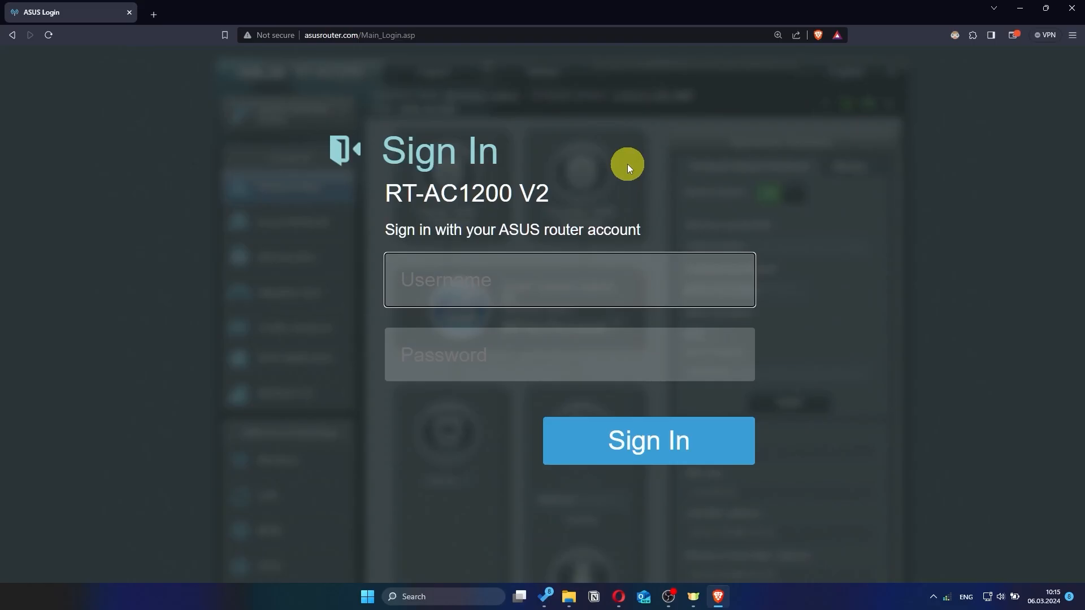
type("a")
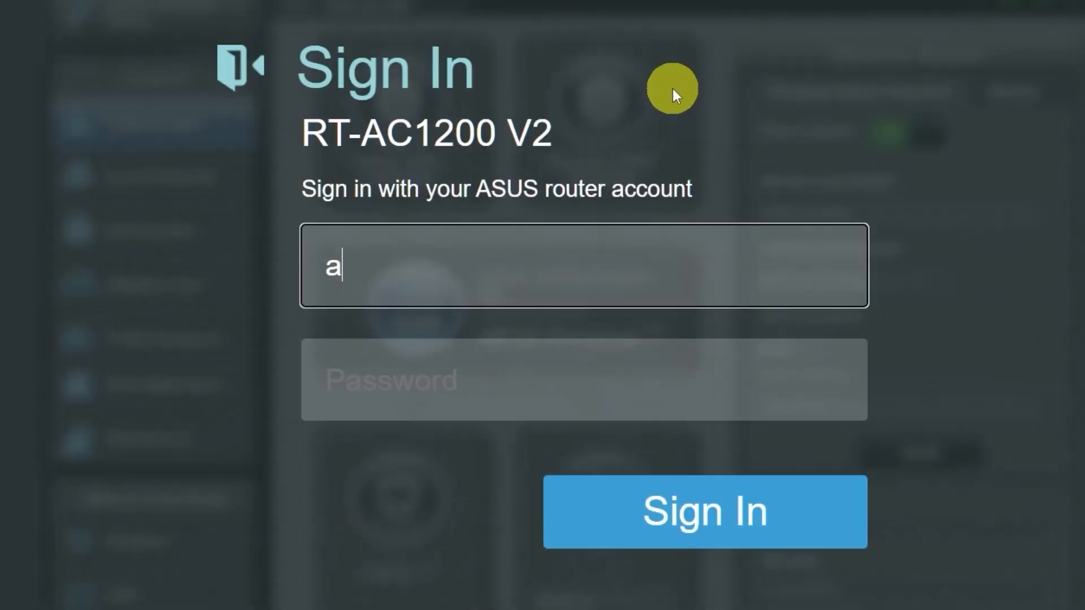
type("sus")
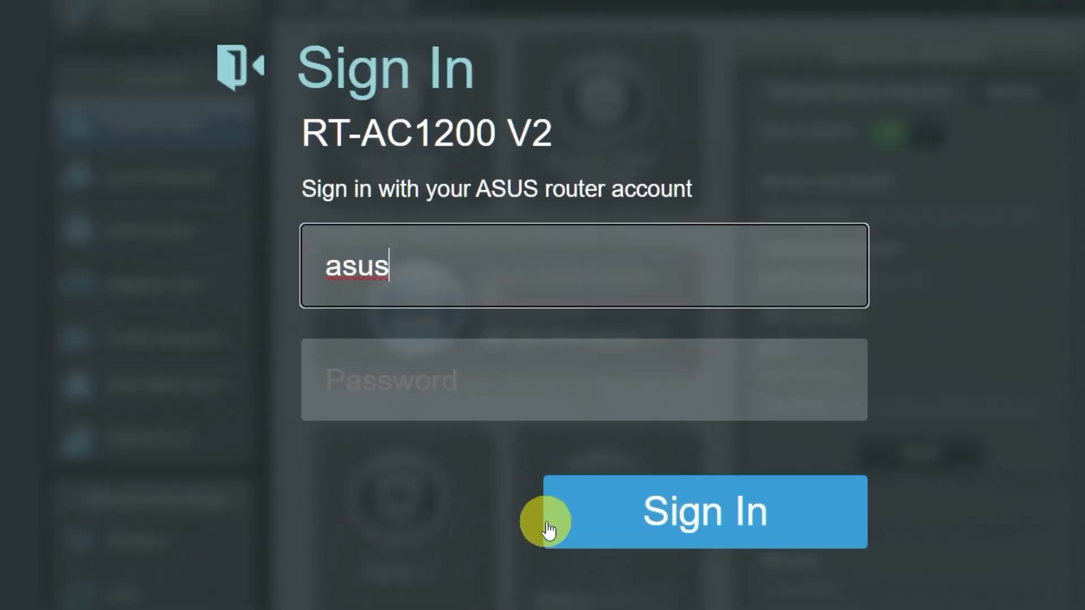
Step: Sign in to the router with the new admin username and password
left_click(564, 388)
type("admin")
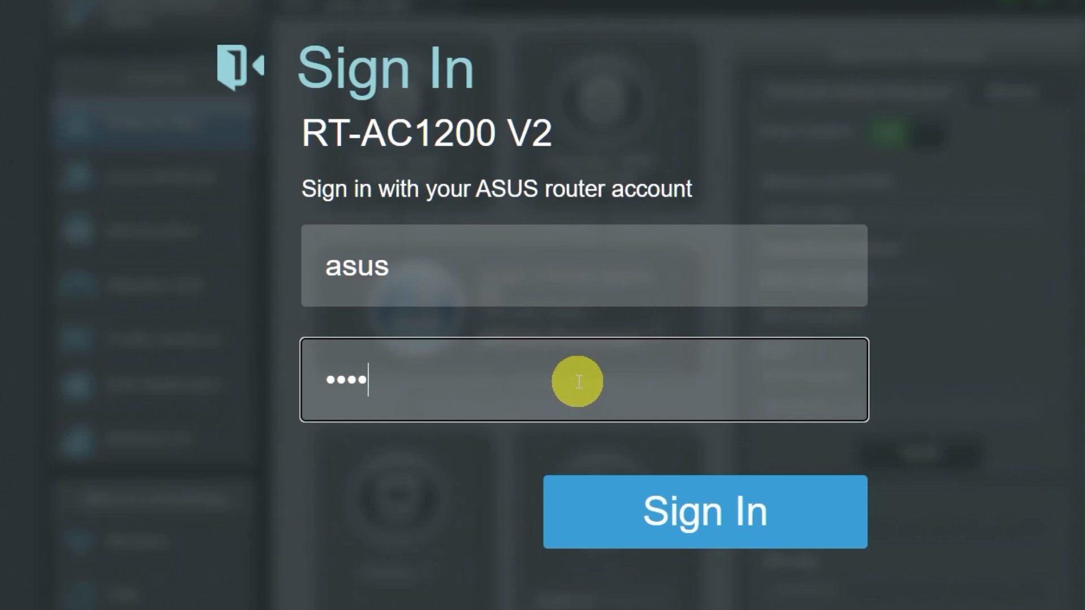
type("admin")
left_click(685, 519)
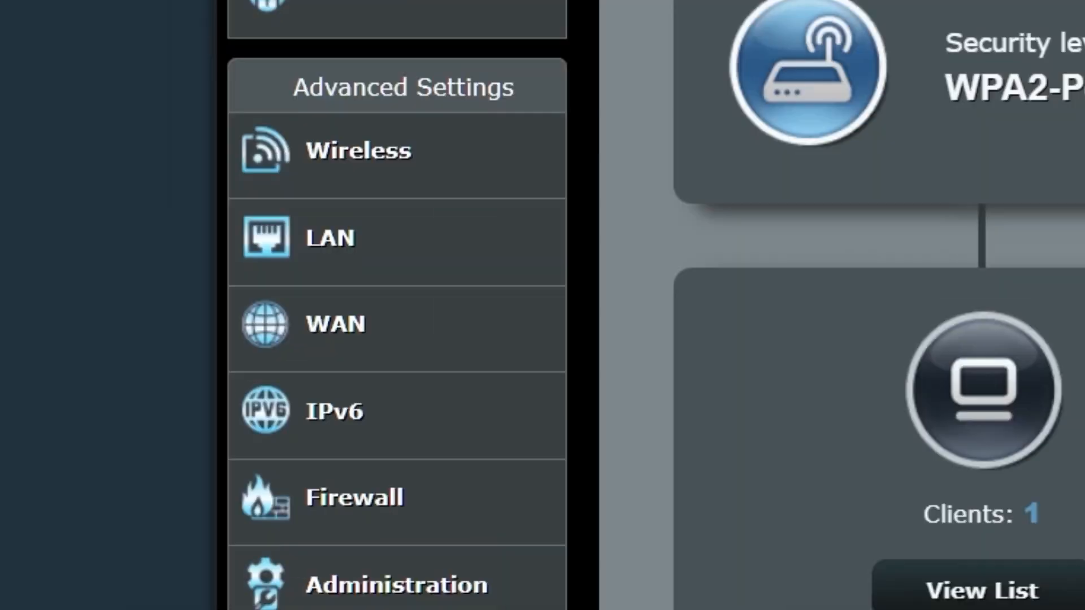
left_click(446, 334)
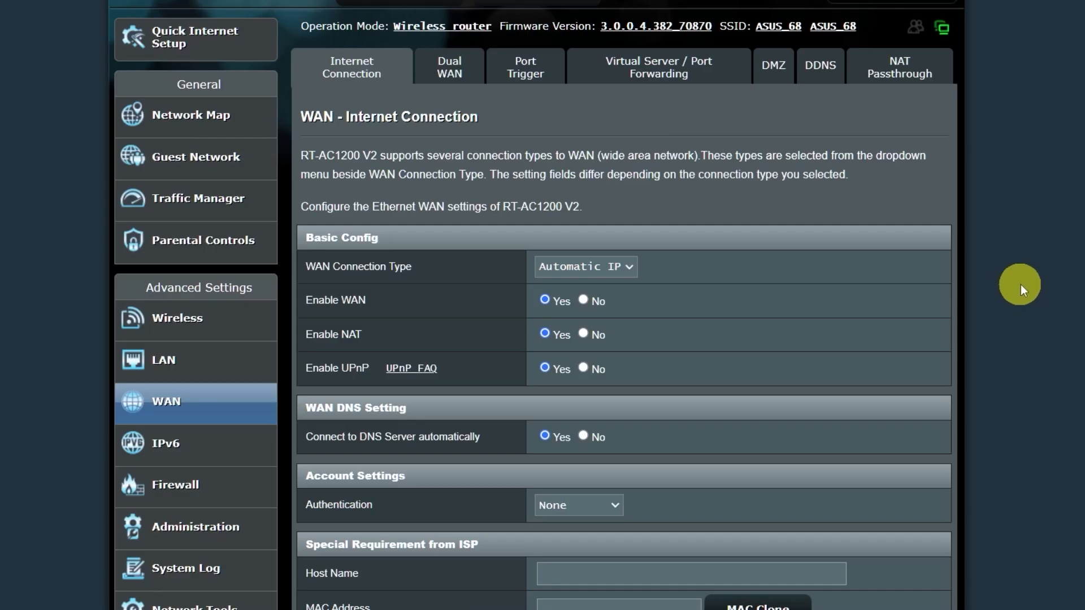
scroll(1037, 283, "down", 1)
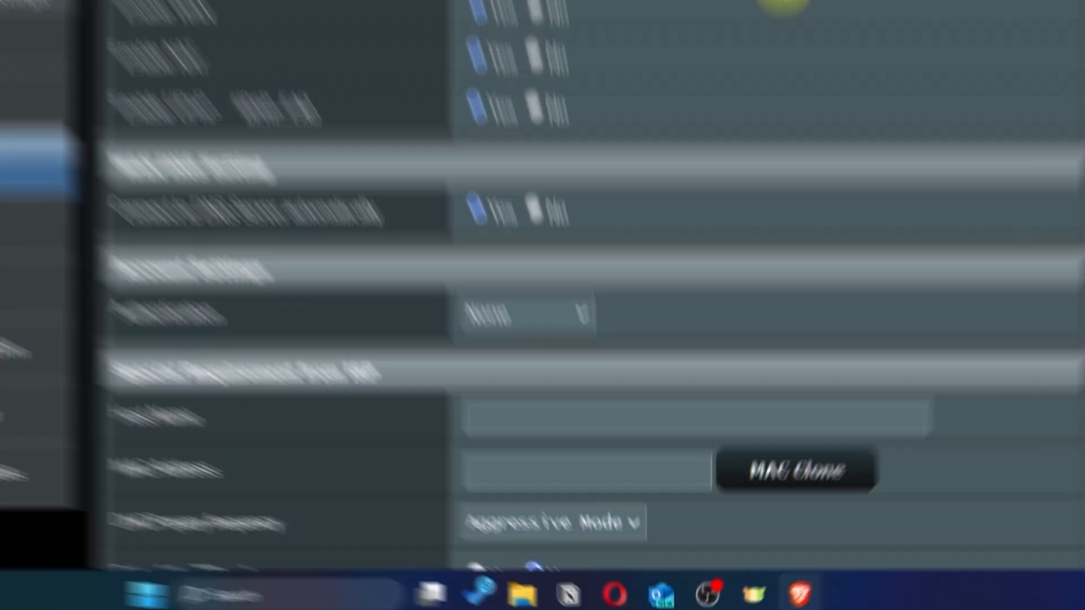
scroll(751, 213, "down", 4)
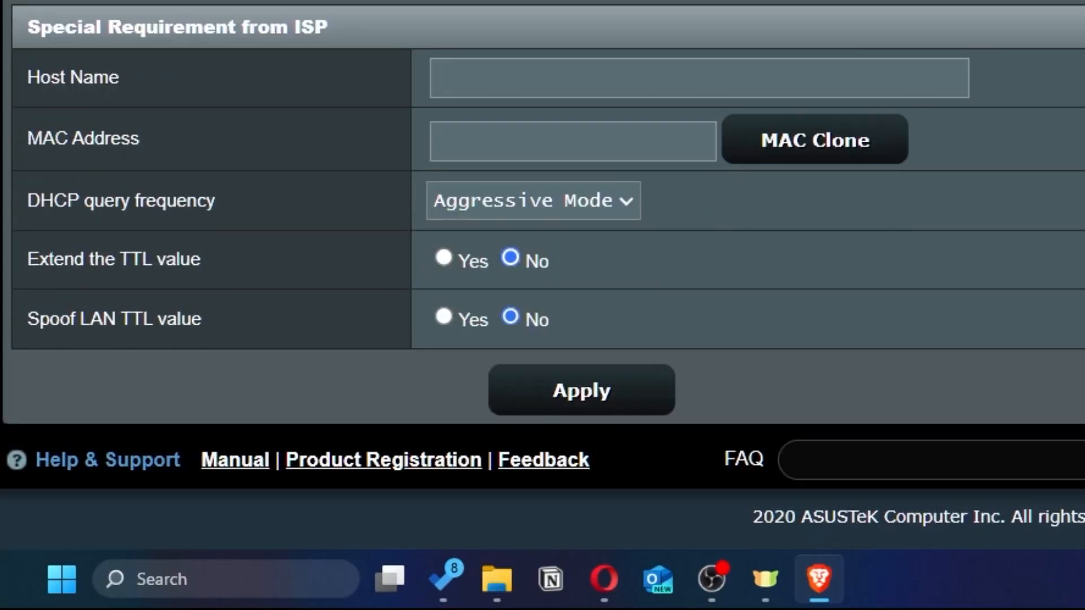
left_click(876, 148)
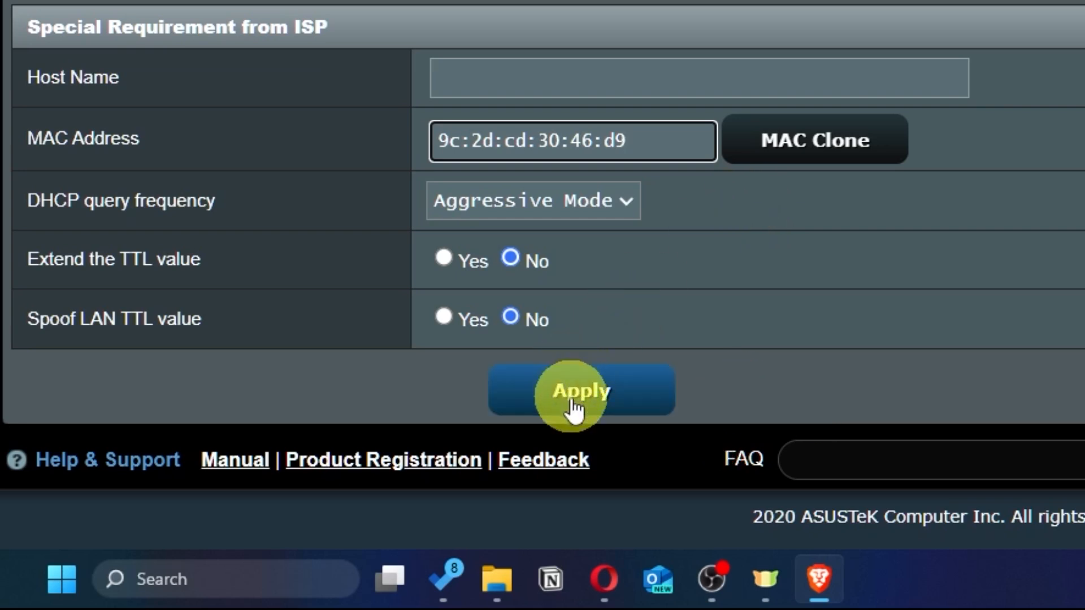
left_click(627, 408)
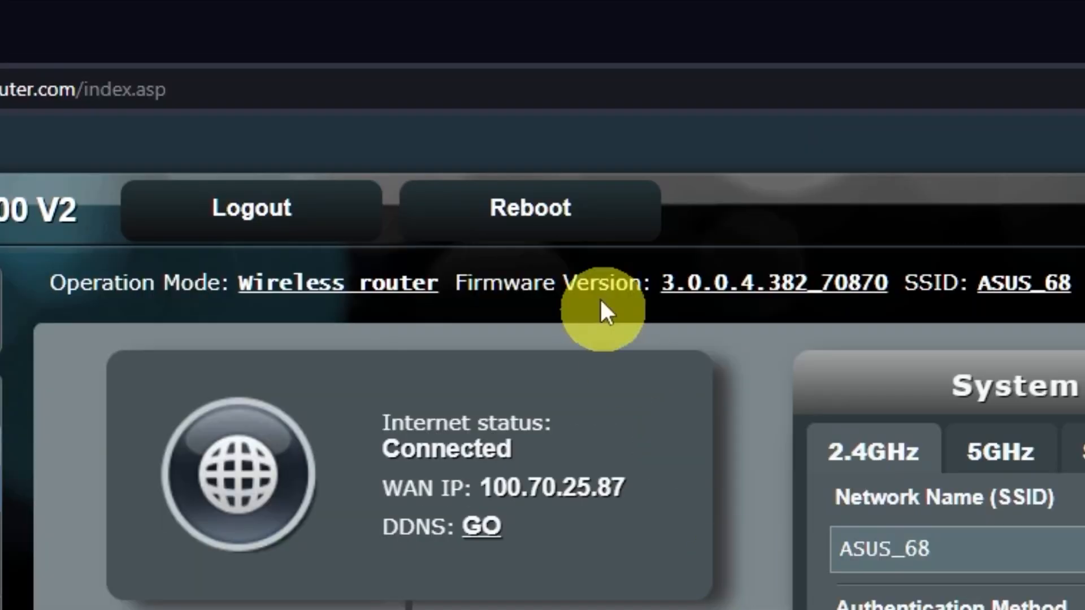
left_click(572, 210)
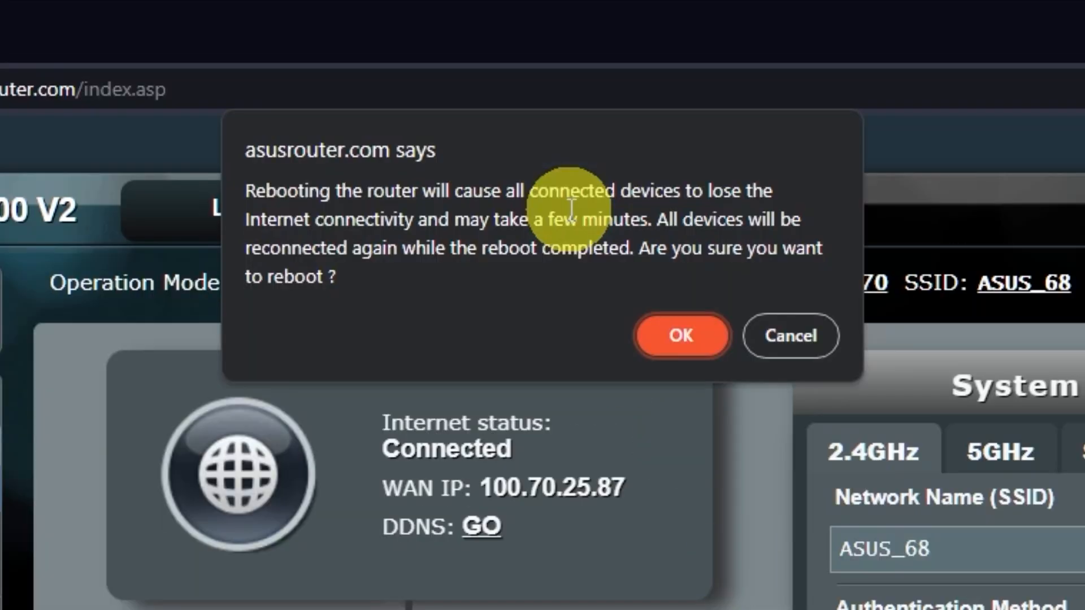
left_click(686, 339)
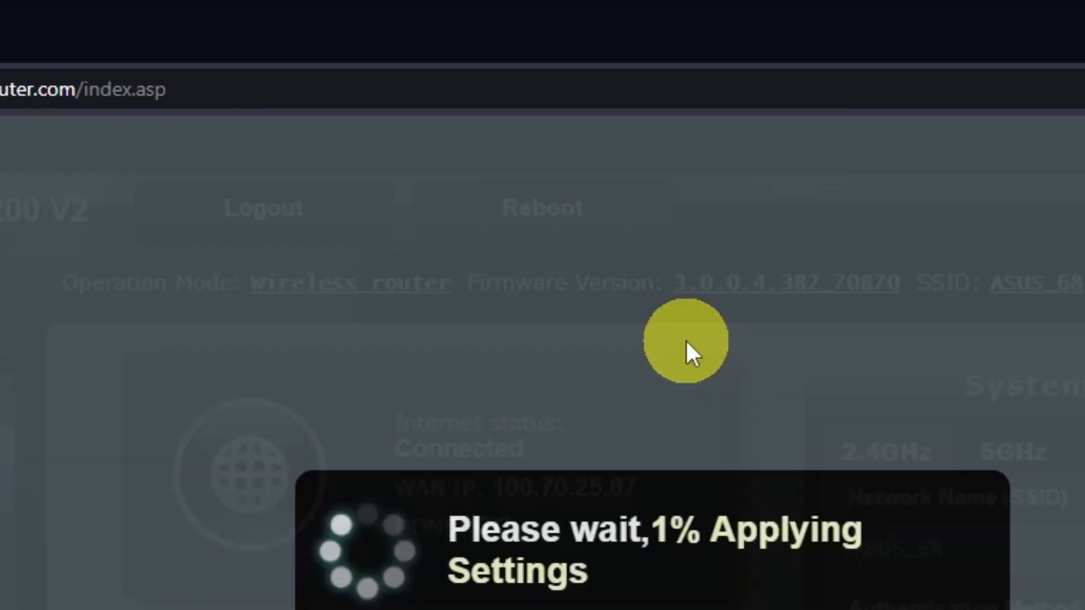